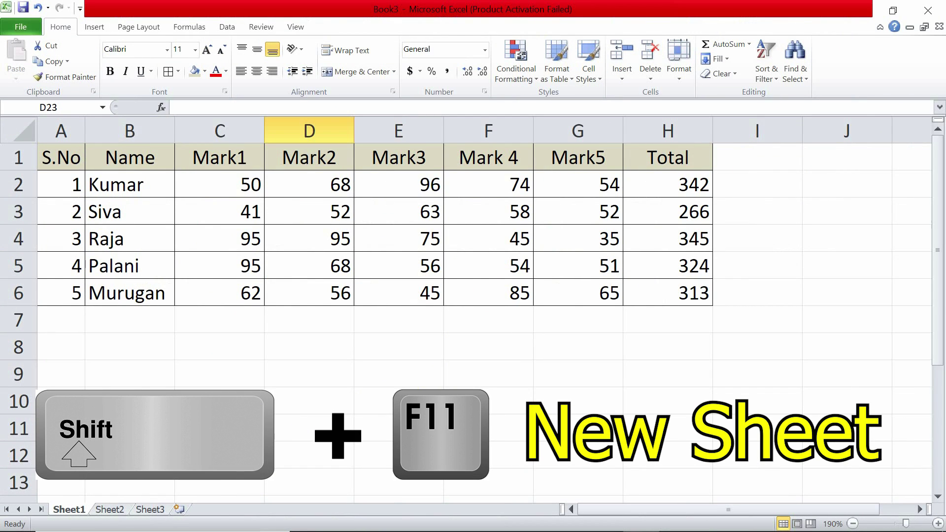
- Insert a new blank Sheet4 with Shift+F11, then return to Sheet1's marks table
key(shift+F11)
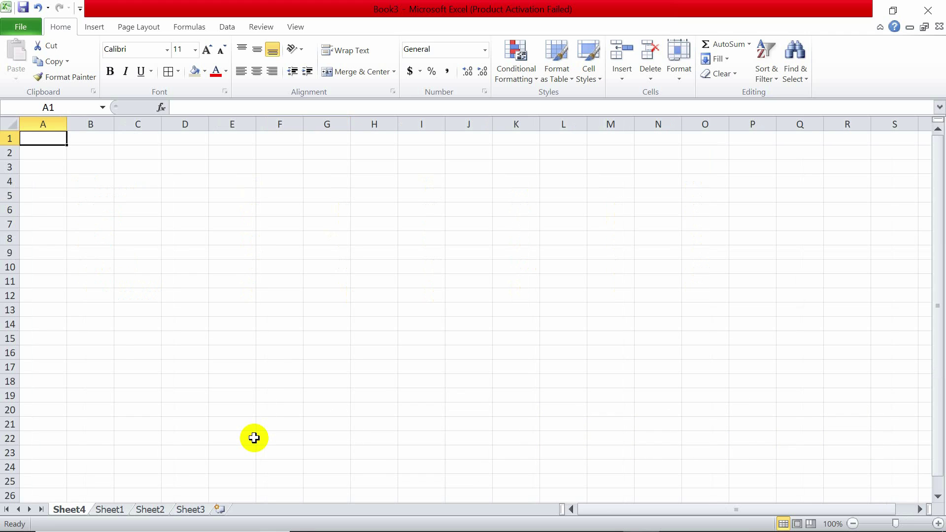
key(ctrl+Page_Down)
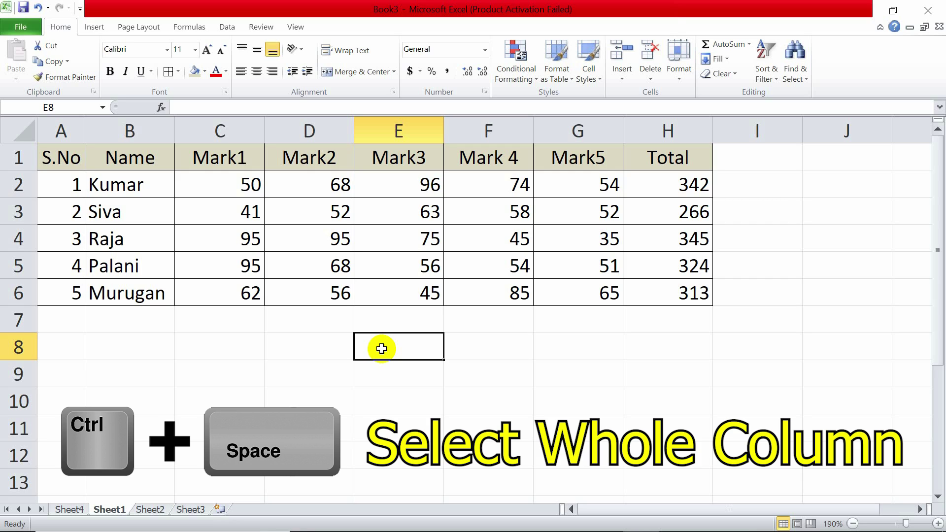
key(ctrl+space)
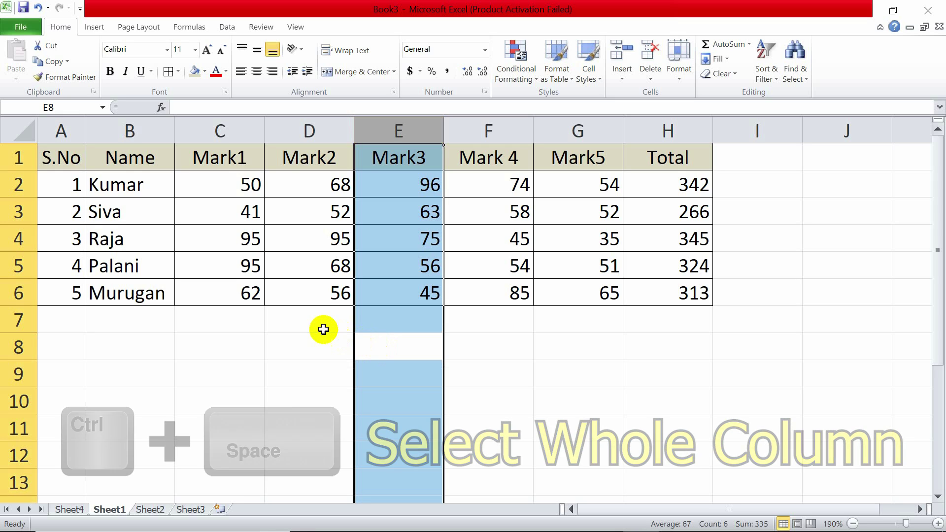
click(278, 319)
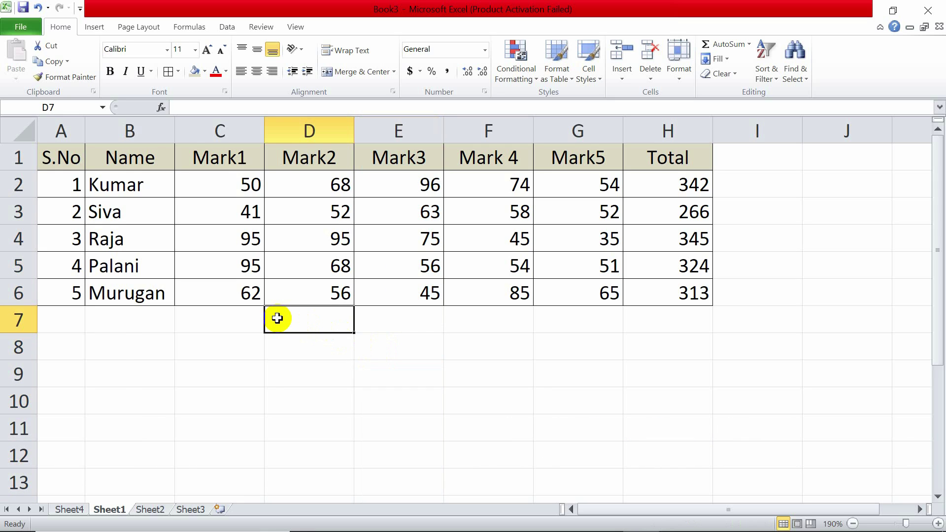
key(ctrl+space)
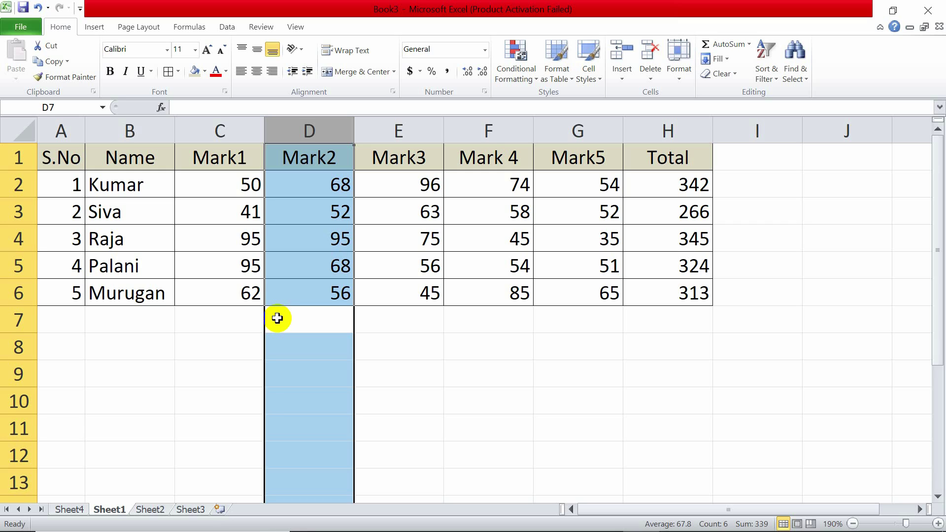
click(181, 264)
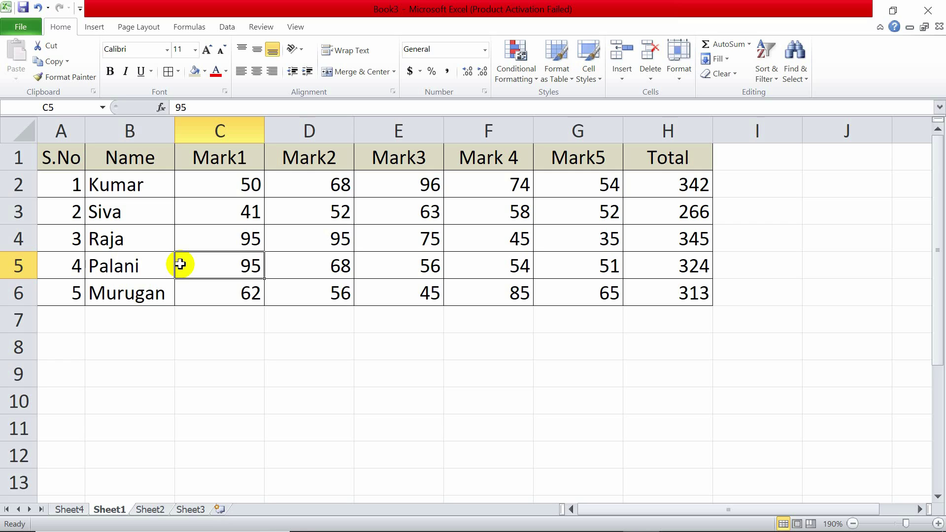
key(Right)
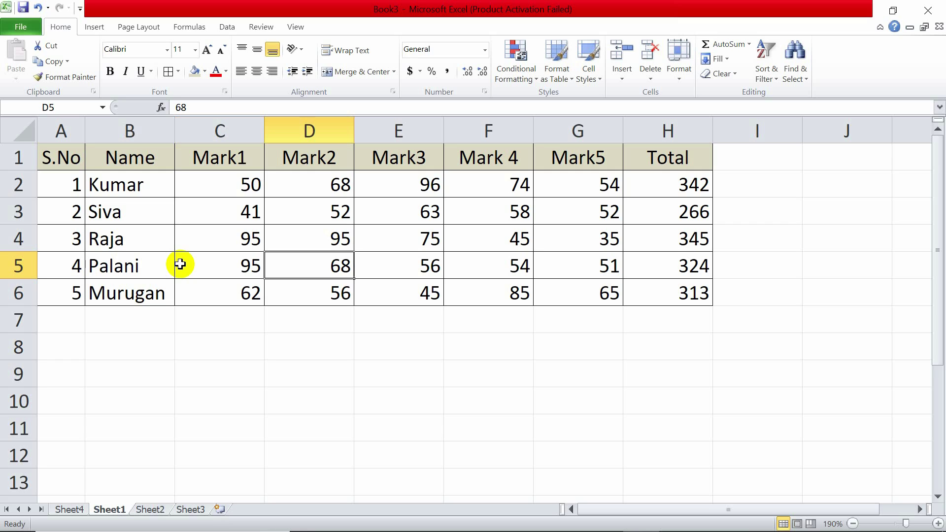
key(Left)
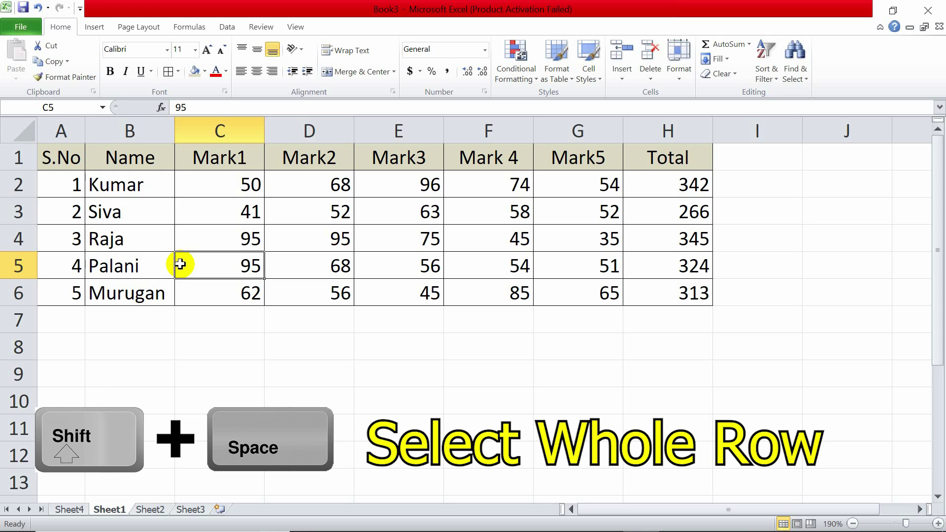
key(shift+space)
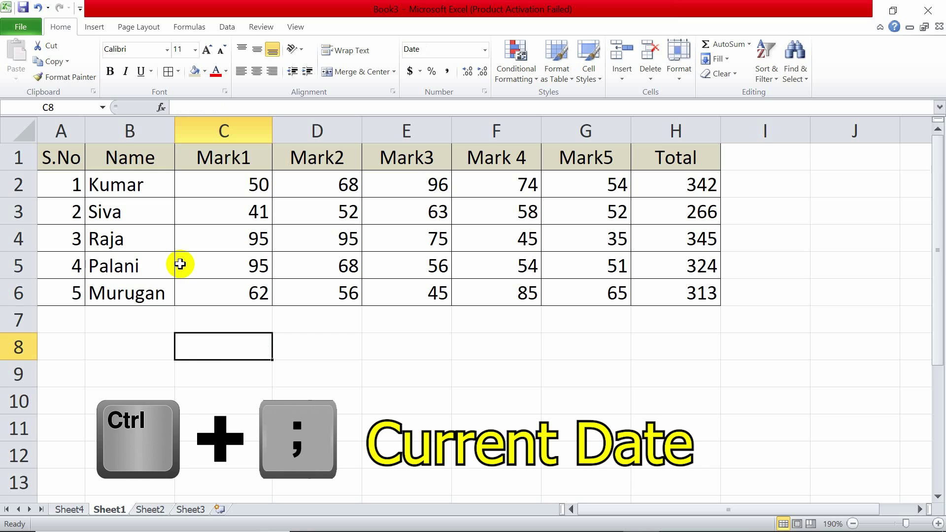
- Enter today's date, 7/26/2019, into cell C8 with Ctrl+;
key(ctrl+semicolon)
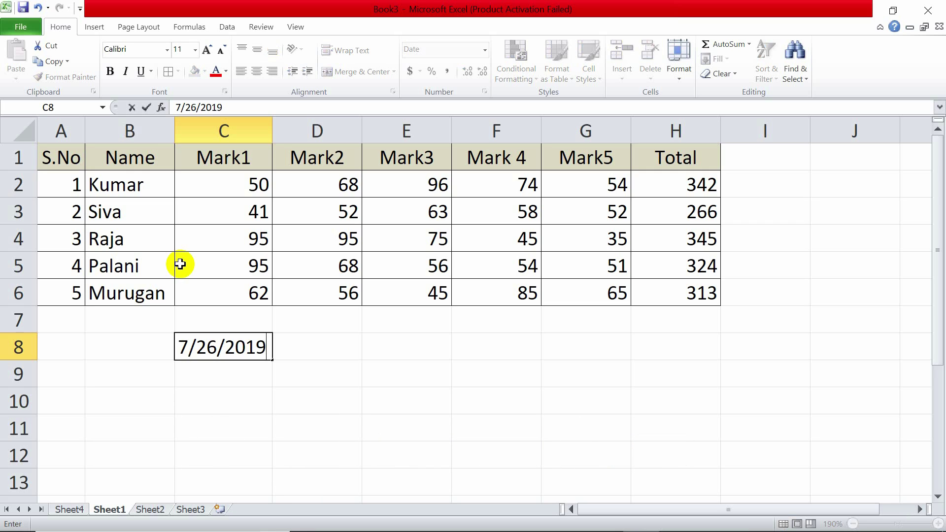
key(Return)
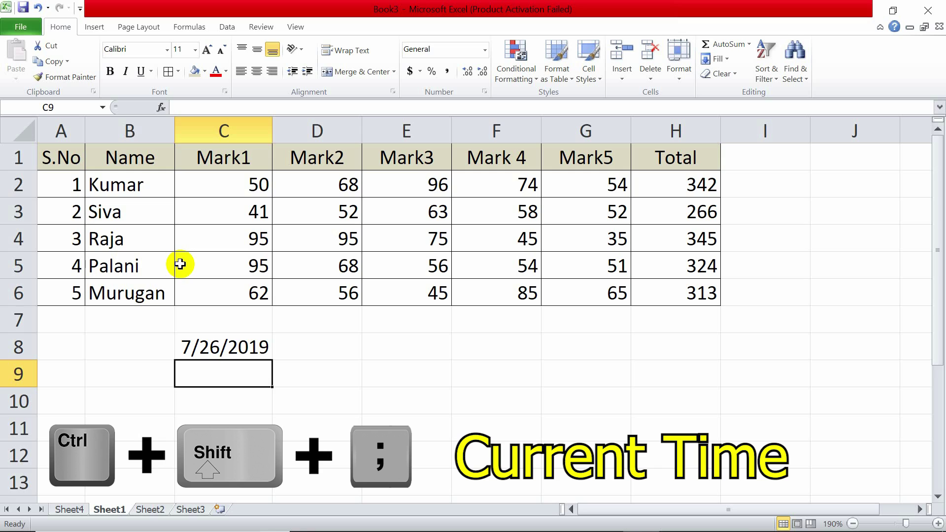
- Insert the current time, 11:28 PM, into cell E8 with Ctrl+Shift+;, then move to B4
click(371, 339)
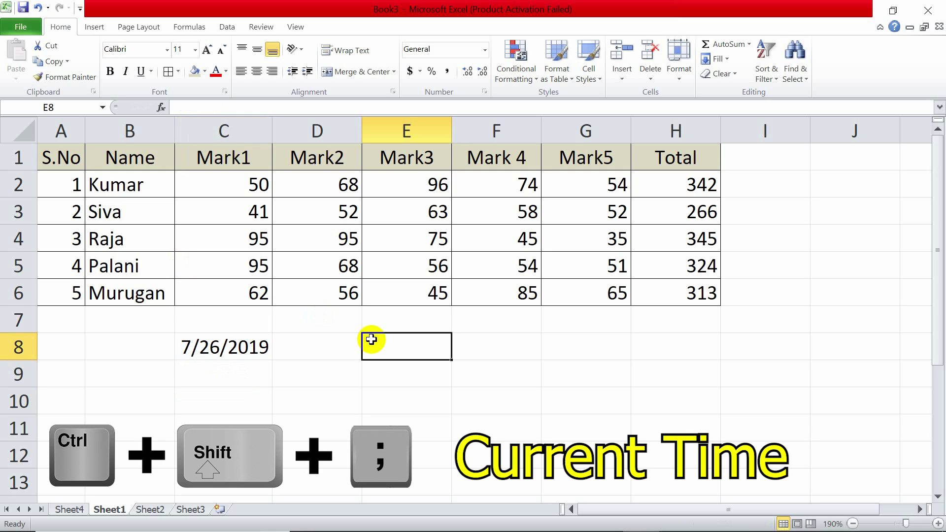
key(ctrl+shift+semicolon)
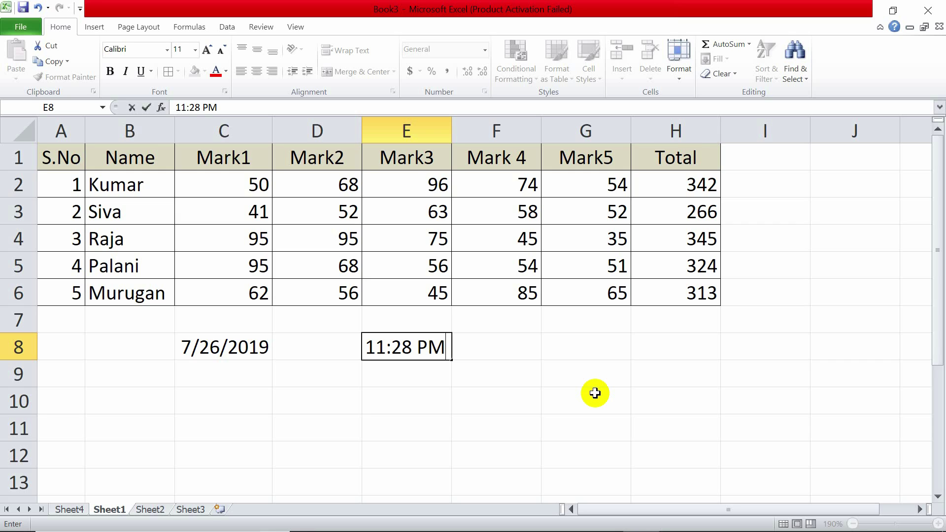
key(Up)
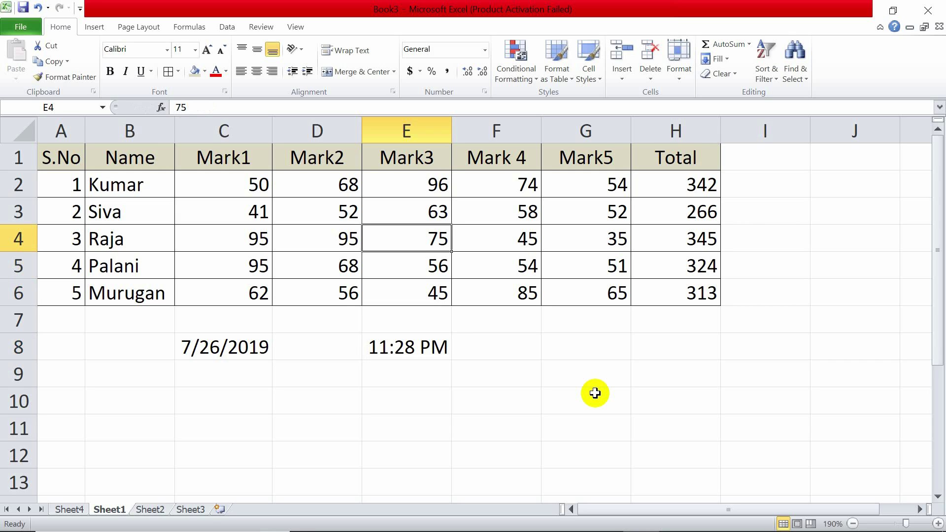
key(Left)
key(Left)
key(Left)
key(Left)
key(Right)
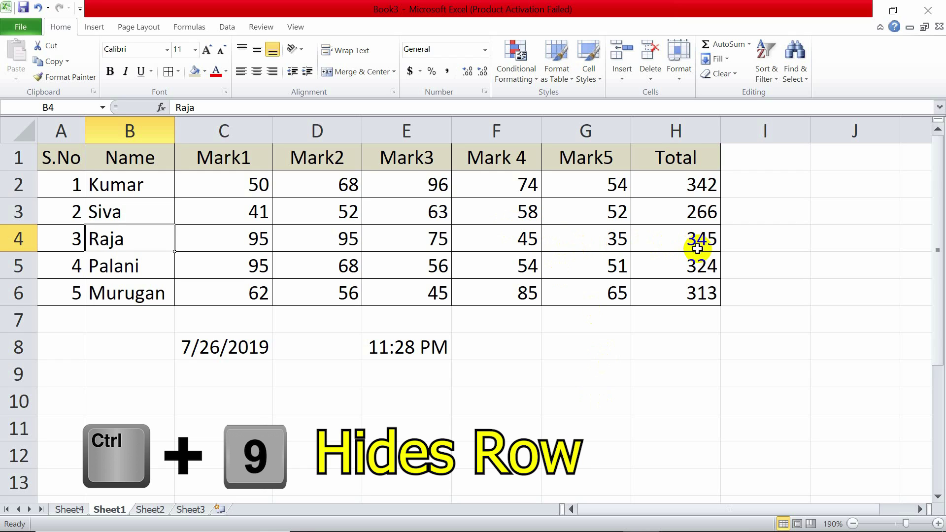
- Hide row 4, holding Raja's marks, with Ctrl+9 and select cell H3
key(ctrl+9)
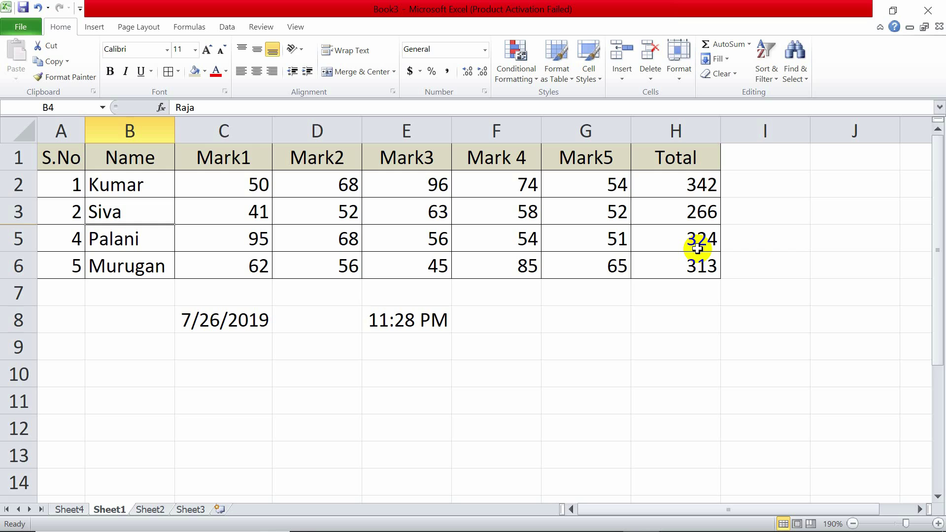
click(688, 204)
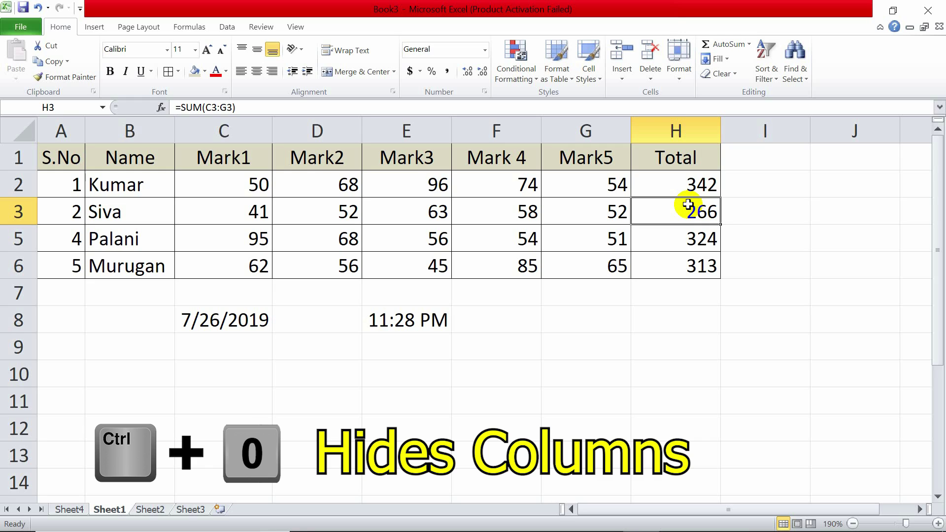
- Hide the Total column H with Ctrl+0 and select the whole marks table
key(ctrl+0)
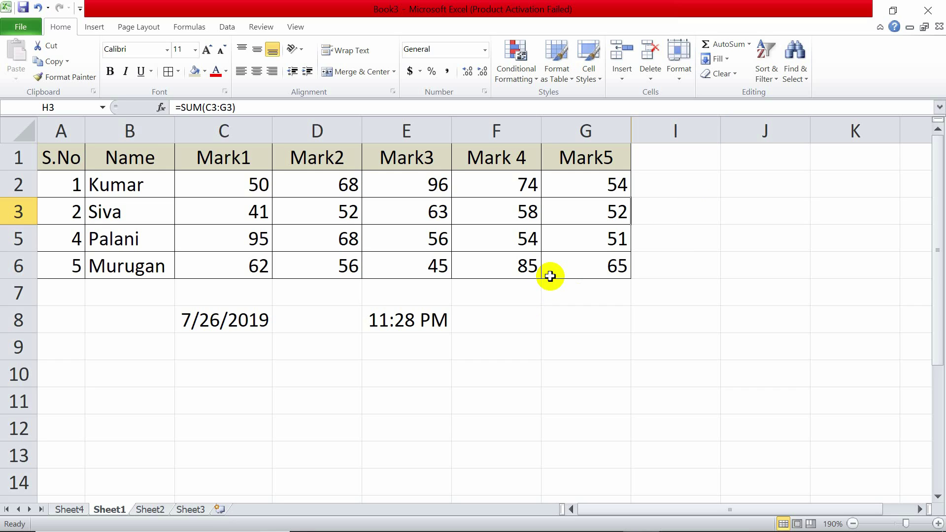
key(ctrl+a)
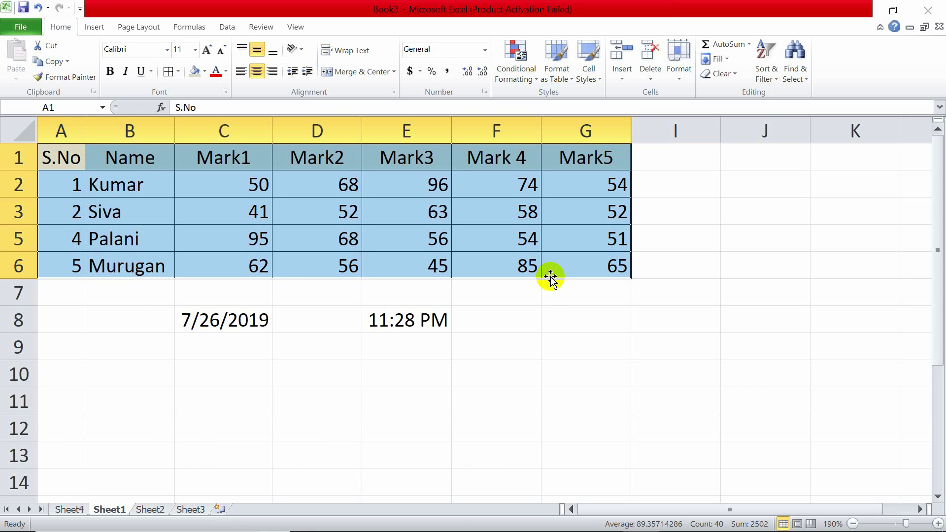
- Deselect the marks table by selecting cell G8
click(554, 317)
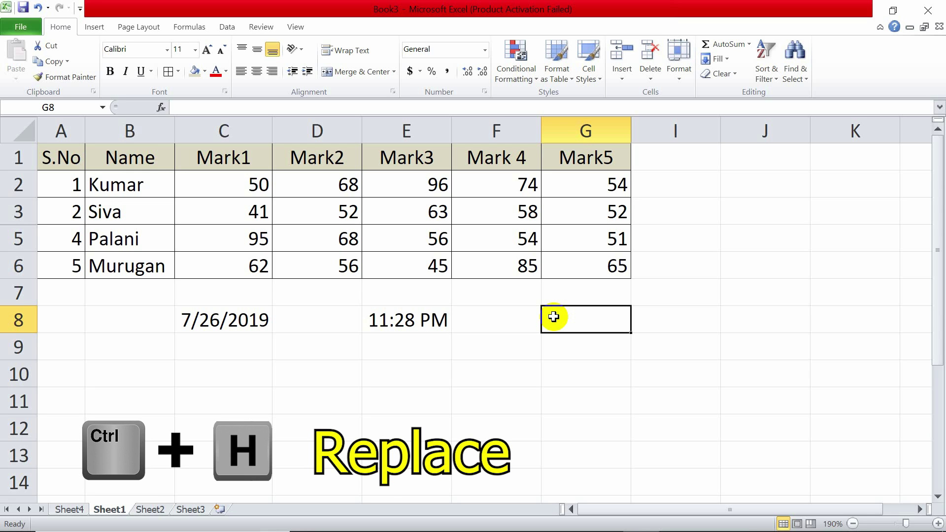
- Replace all occurrences of 'Mark' with 'M' so the headers read M1–M5
key(ctrl+h)
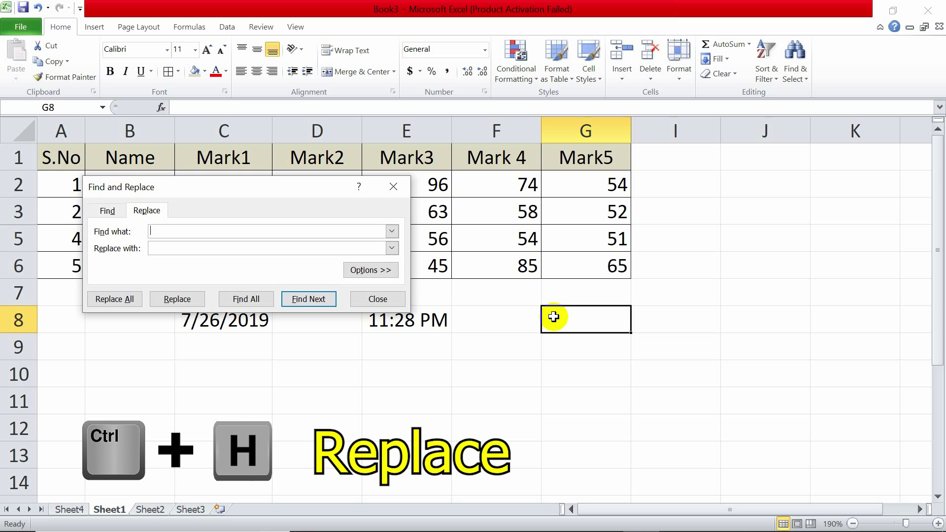
text(Mark)
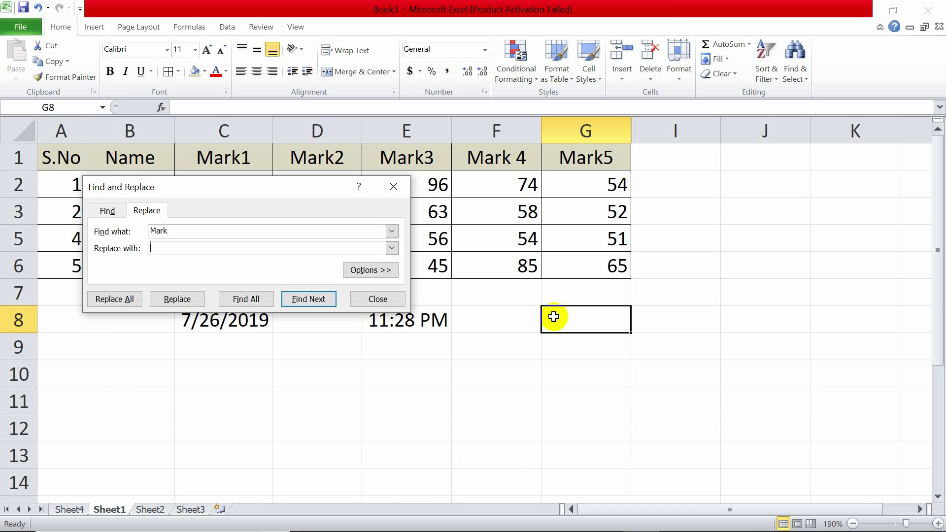
text(M)
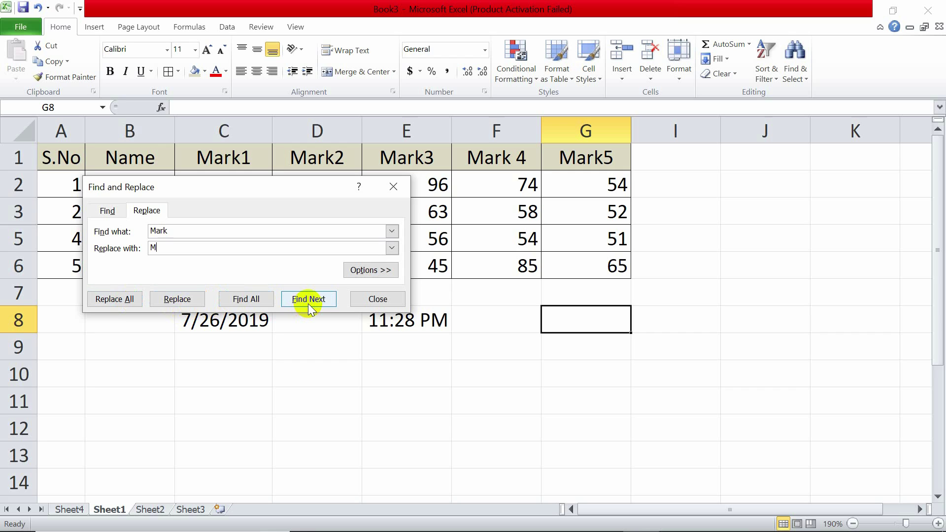
click(104, 301)
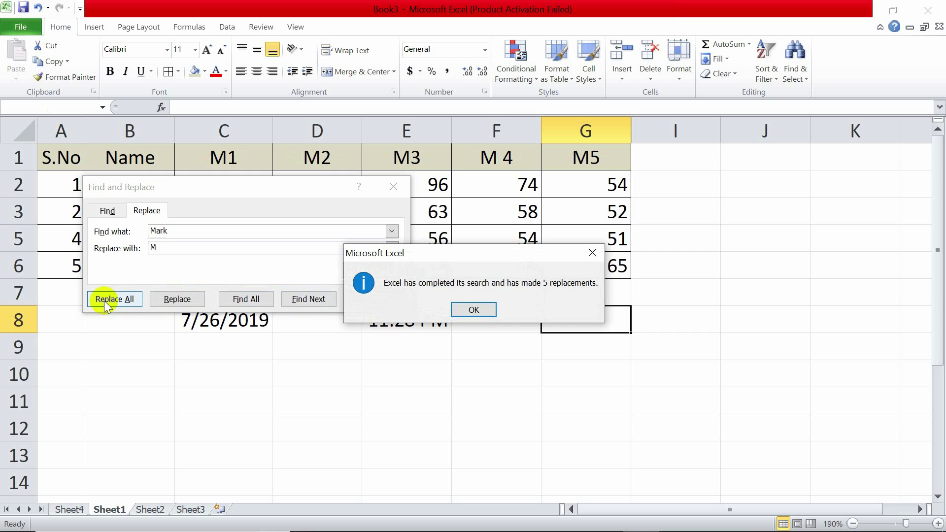
click(493, 310)
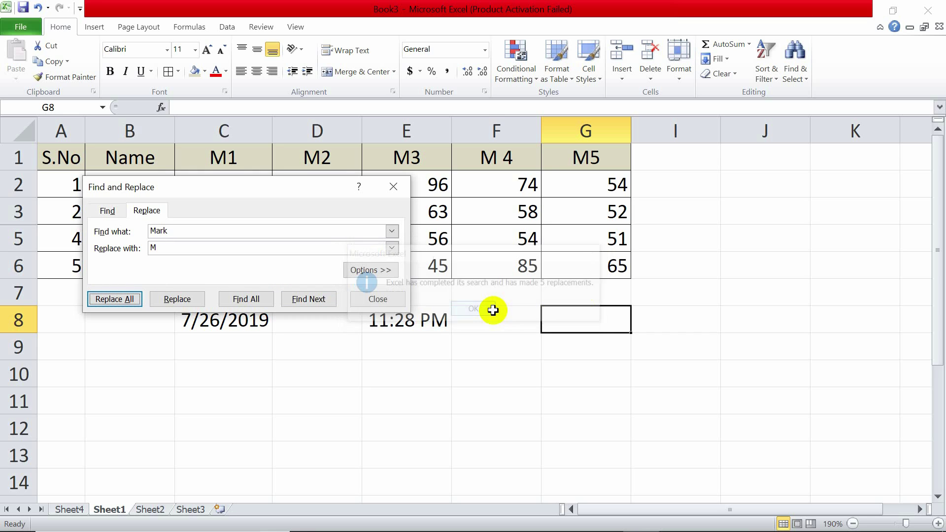
click(397, 297)
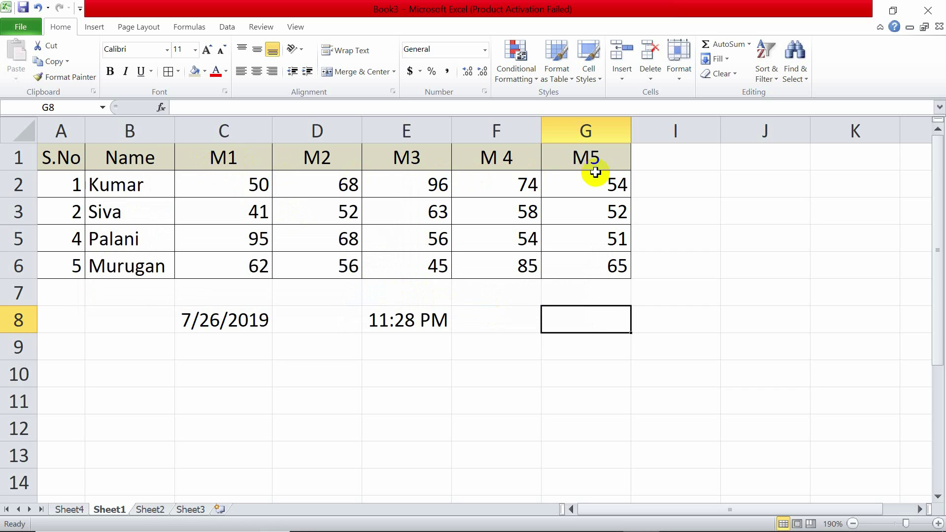
- From cell K13, page right three screens with Alt+Page Down to columns EZ–FI
drag(743, 503, 771, 500)
click(767, 498)
click(794, 443)
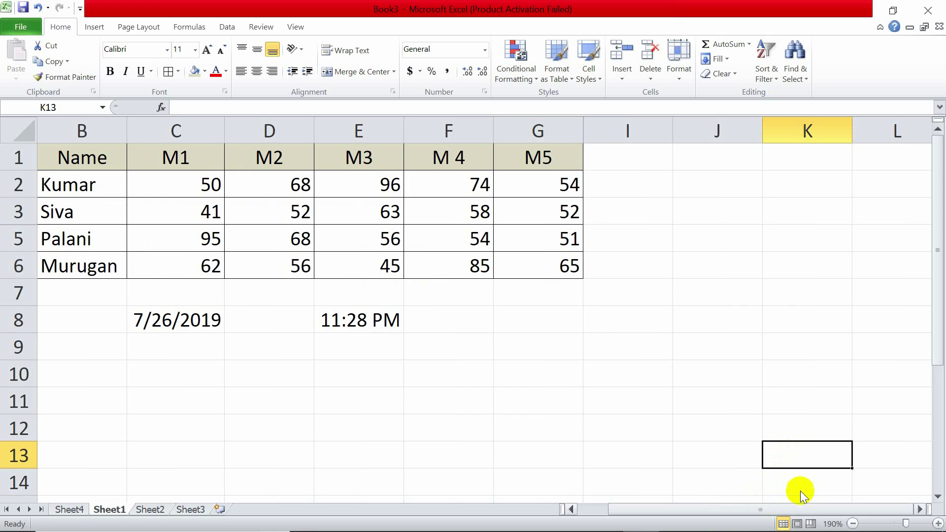
drag(798, 507, 659, 466)
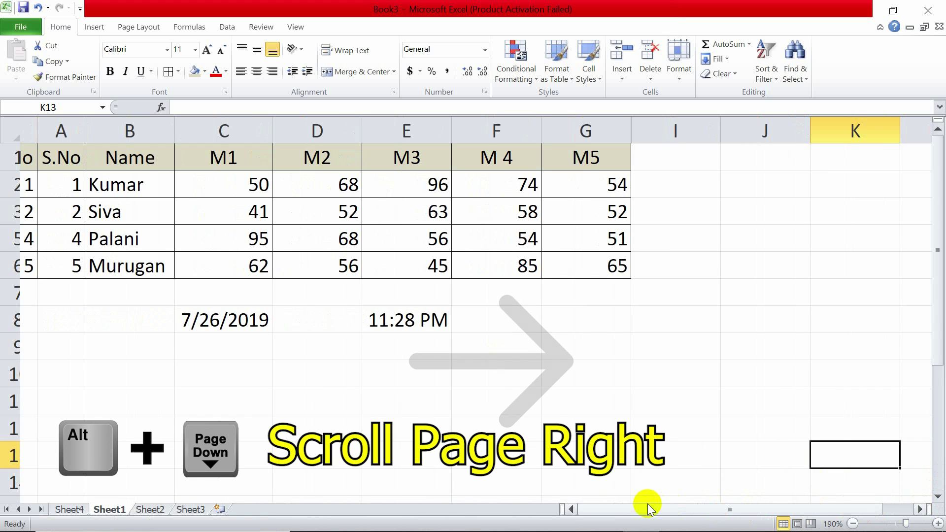
key(alt+Page_Down)
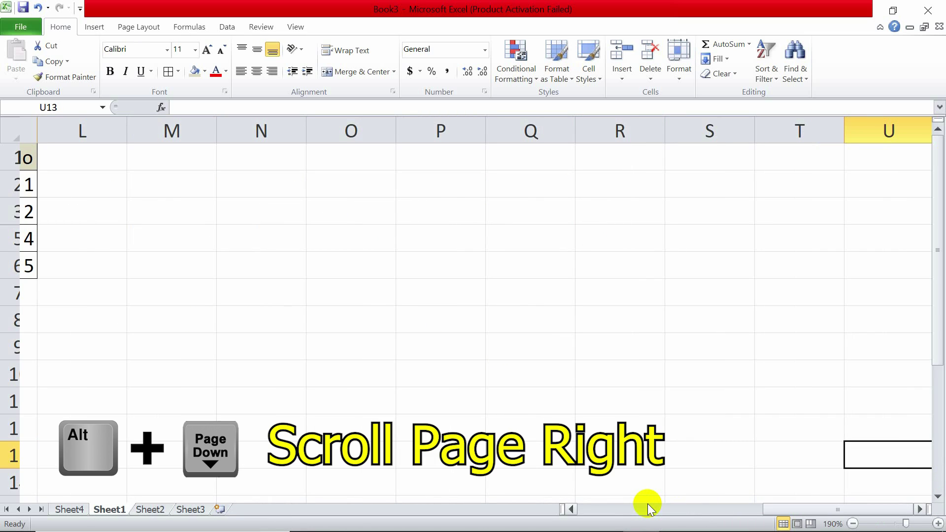
key(alt+Page_Down)
key(alt+Page_Down)
key(alt+Page_Down)
key(alt+Page_Down)
key(alt+Page_Down)
key(alt+Page_Down)
key(alt+Page_Down)
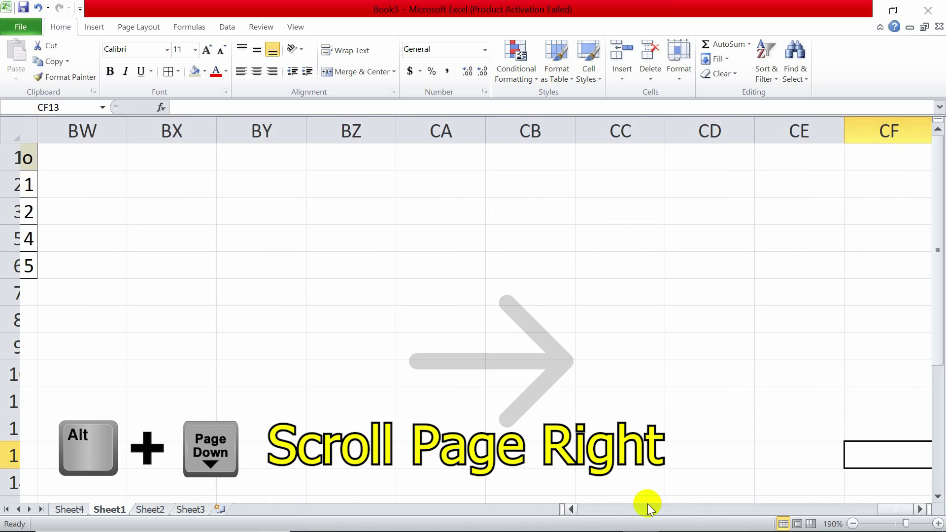
key(alt+Page_Down)
key(alt+Page_Down)
key(alt+Page_Down)
key(alt+Page_Down)
key(alt+Page_Down)
key(alt+Page_Down)
key(alt+Page_Down)
key(alt+Page_Down)
key(alt+Page_Down)
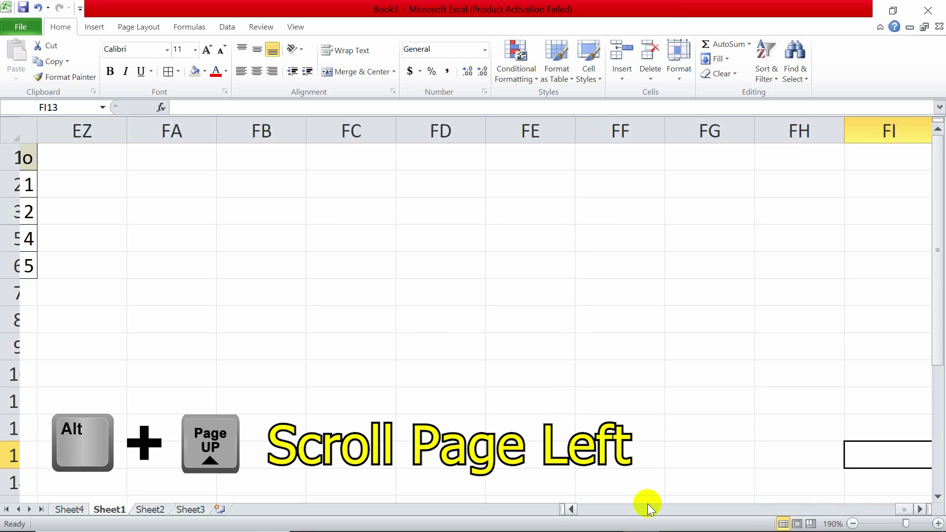
- Page left twice with Alt+Page Up back to the marks table columns
key(alt+Page_Up)
key(alt+Page_Up)
key(alt+Page_Up)
key(alt+Page_Up)
key(alt+Page_Up)
key(alt+Page_Up)
key(alt+Page_Up)
key(alt+Page_Up)
key(alt+Page_Up)
key(alt+Page_Up)
key(alt+Page_Up)
key(alt+Page_Up)
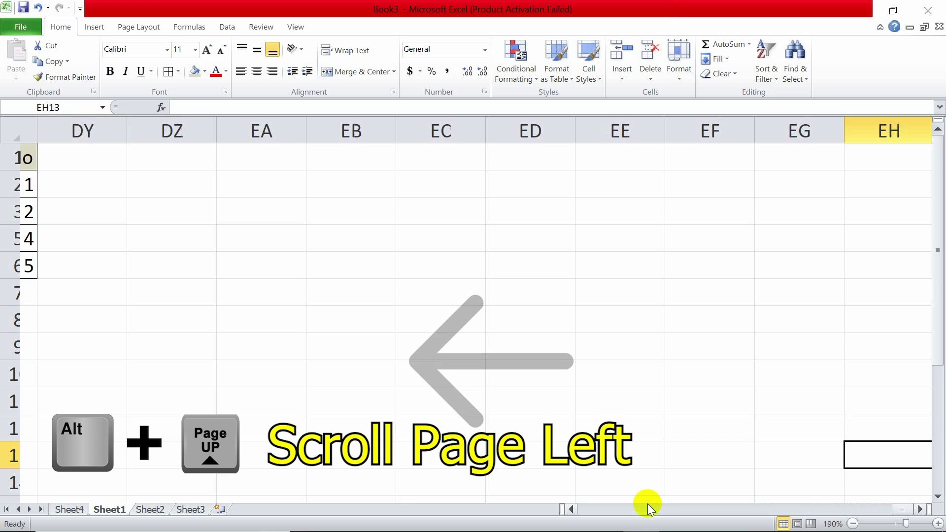
key(alt+Page_Up)
key(alt+Page_Up)
key(alt+Page_Up)
key(alt+Page_Up)
key(alt+Page_Up)
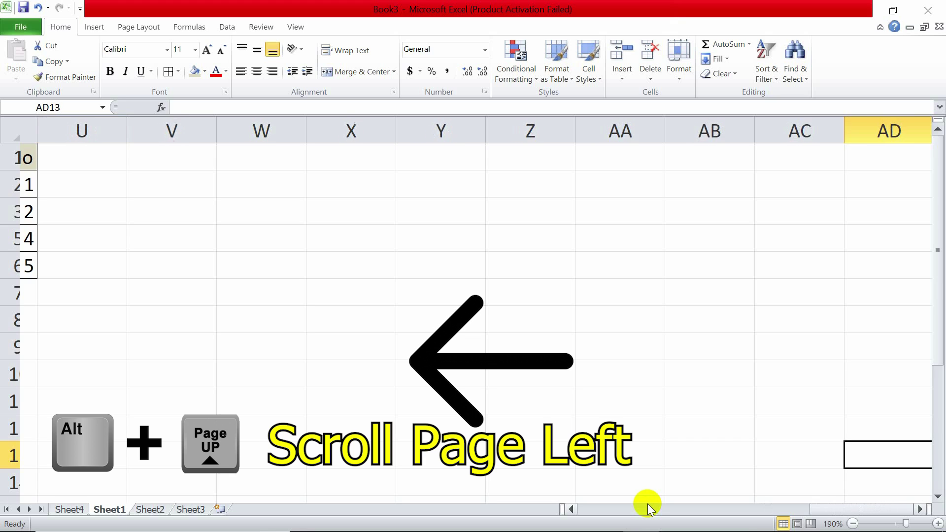